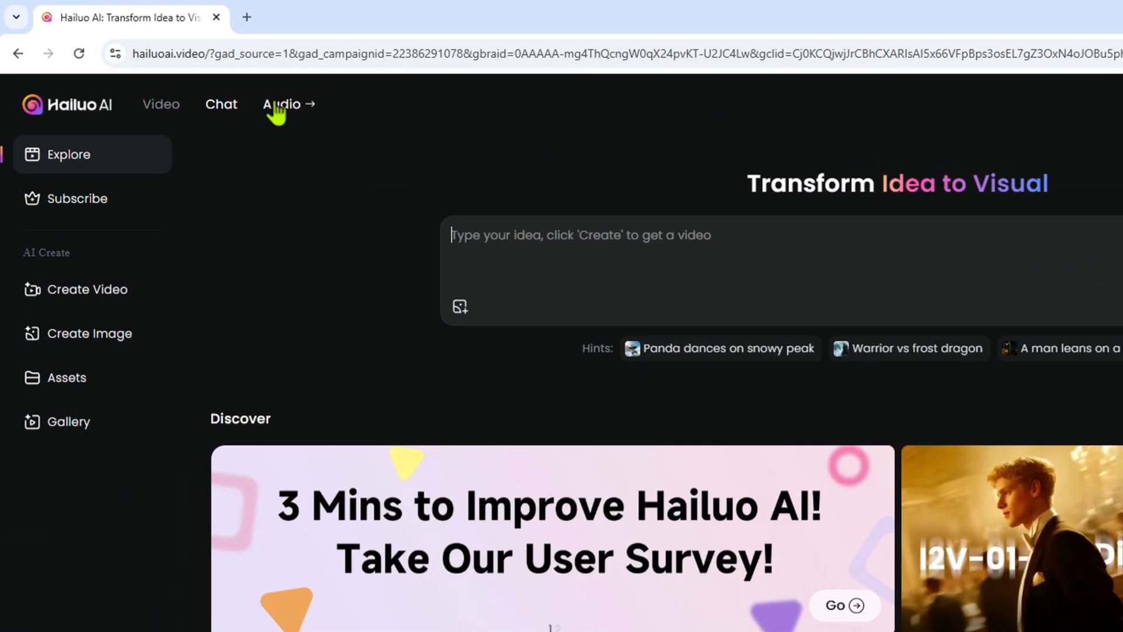
Go to the MiniMax Audio site from Hailuo AI and sign in with a Google account
{"action": "left_click", "coordinate": [278, 105]}
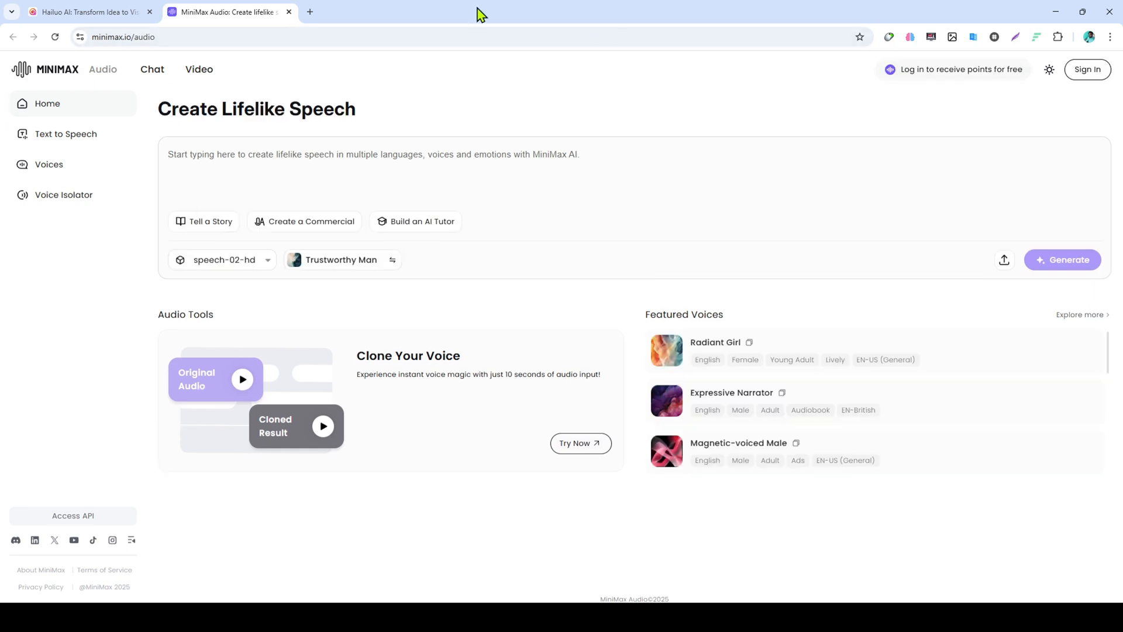
{"action": "left_click", "coordinate": [167, 37]}
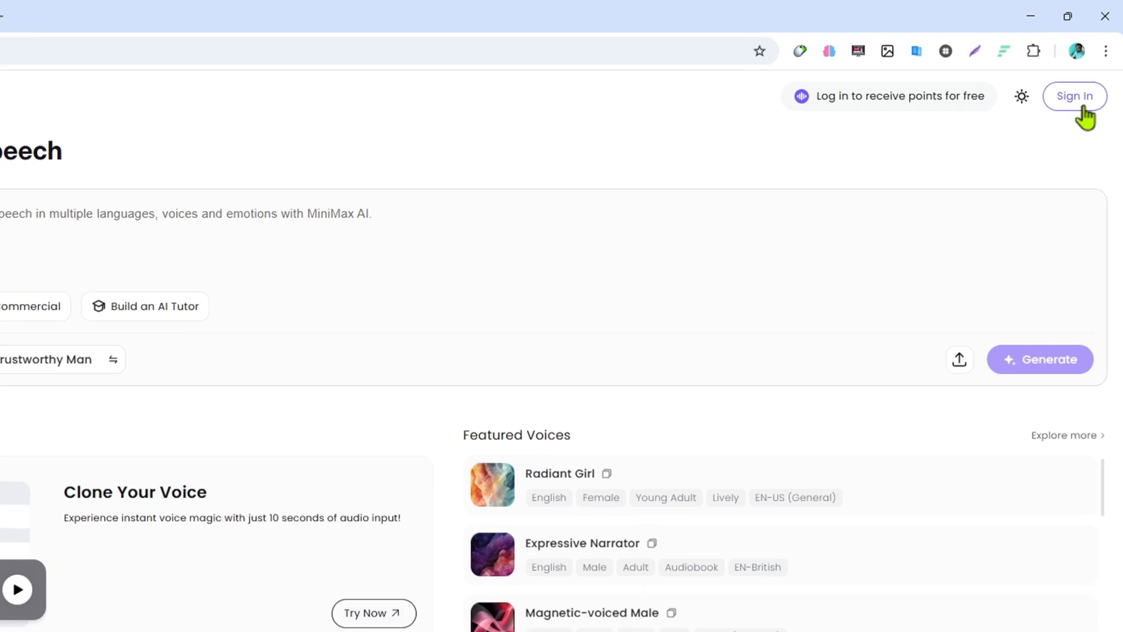
{"action": "left_click", "coordinate": [1084, 111]}
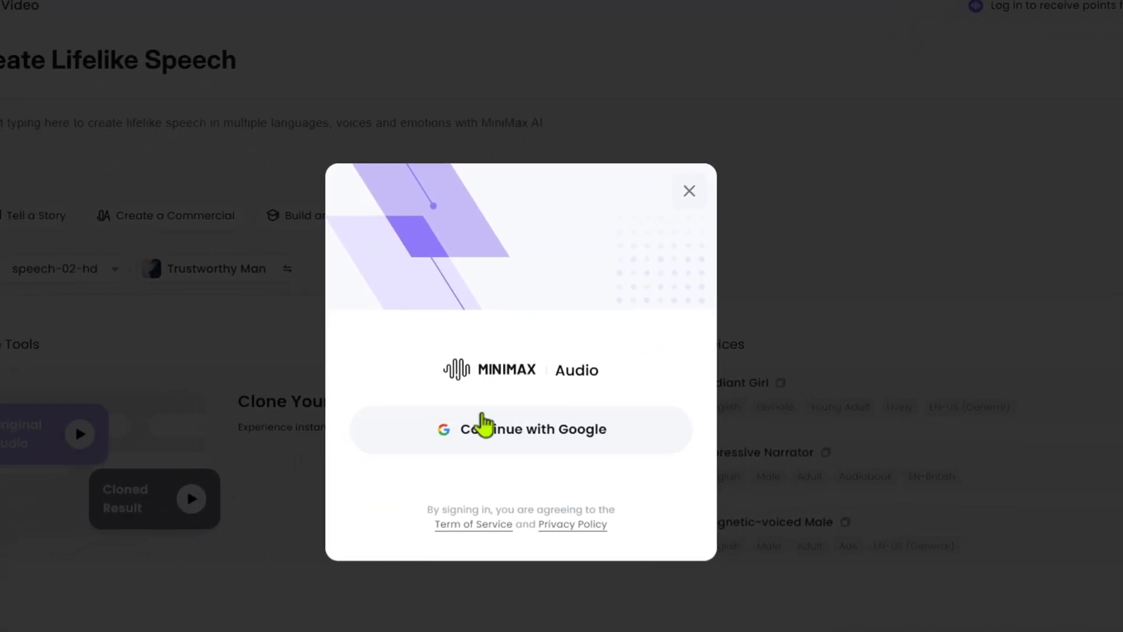
{"action": "left_click", "coordinate": [552, 410]}
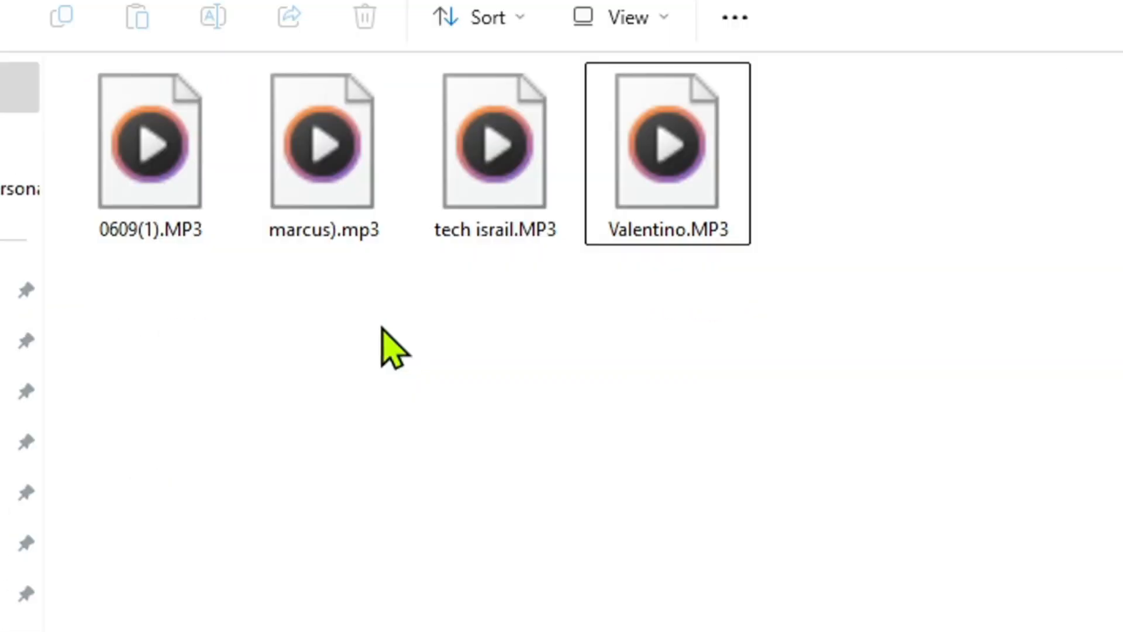
Look over the sample MP3 files and start a new voice clone from the Voices page
{"action": "left_click_drag", "start_coordinate": [378, 329], "coordinate": [734, 202]}
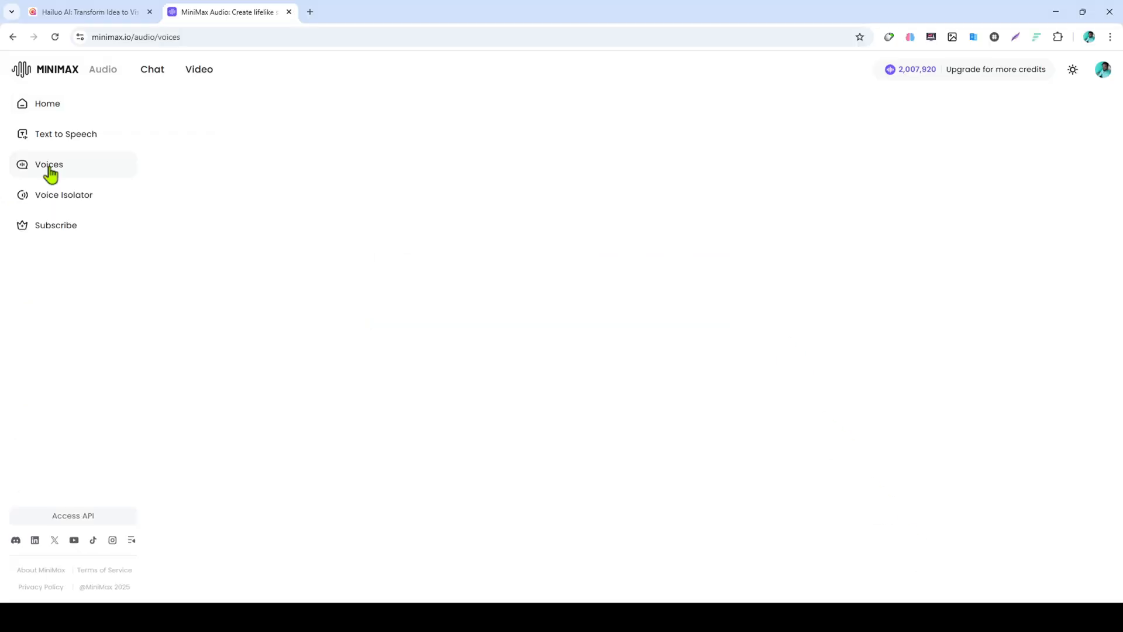
{"action": "left_click", "coordinate": [49, 166]}
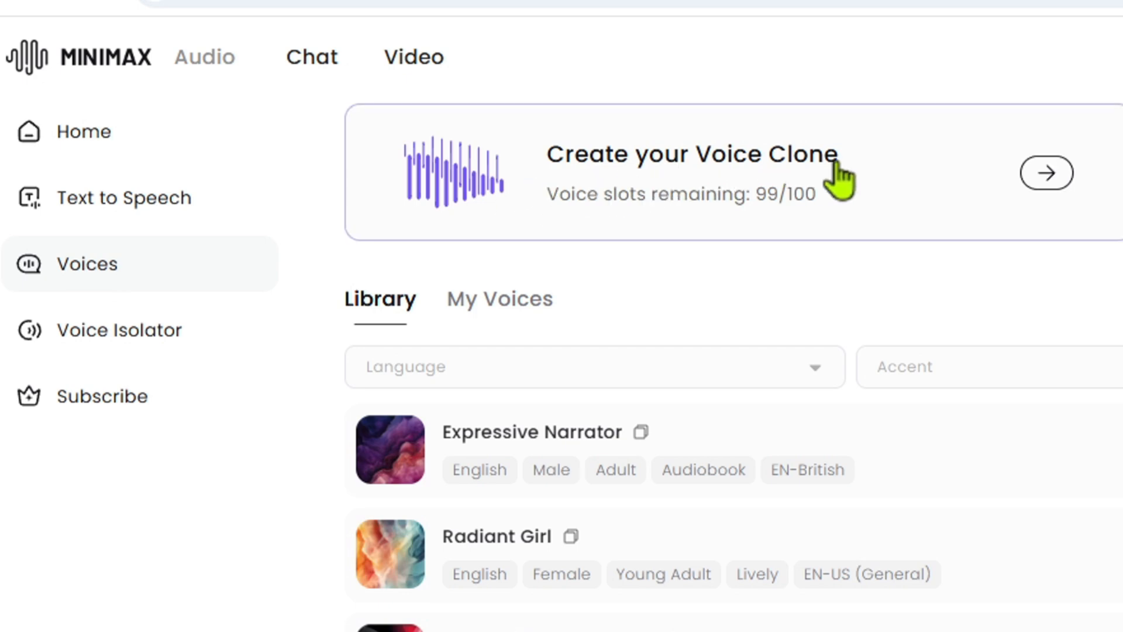
{"action": "left_click", "coordinate": [1052, 183]}
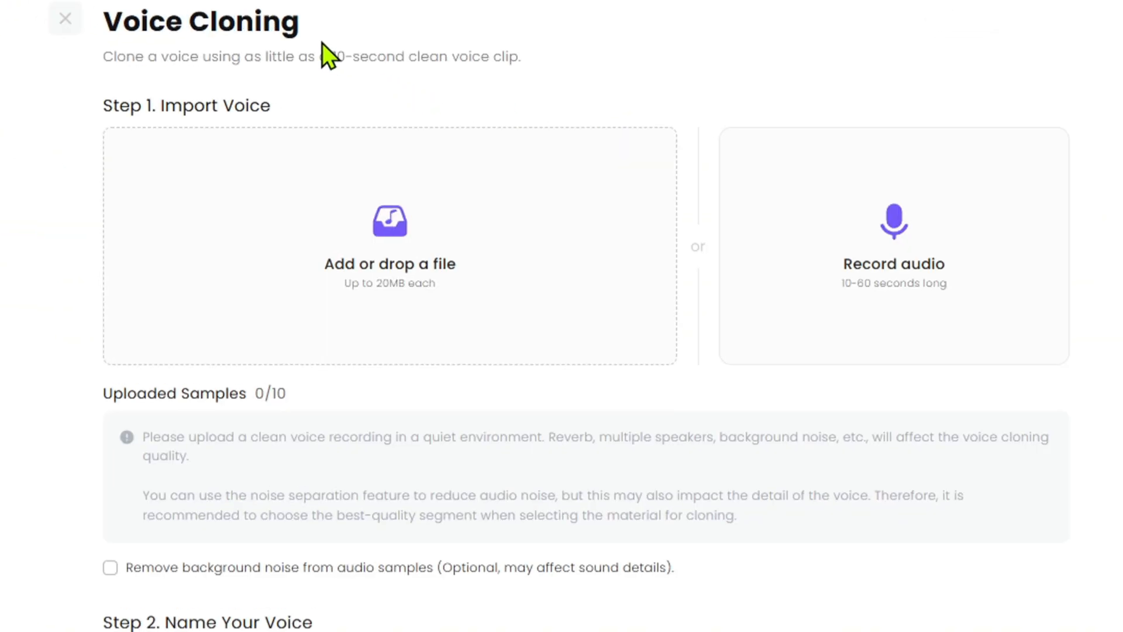
Upload tech israil.MP3 as the voice sample and name the cloned voice Tech Israil
{"action": "left_click", "coordinate": [339, 290]}
{"action": "left_click", "coordinate": [118, 212]}
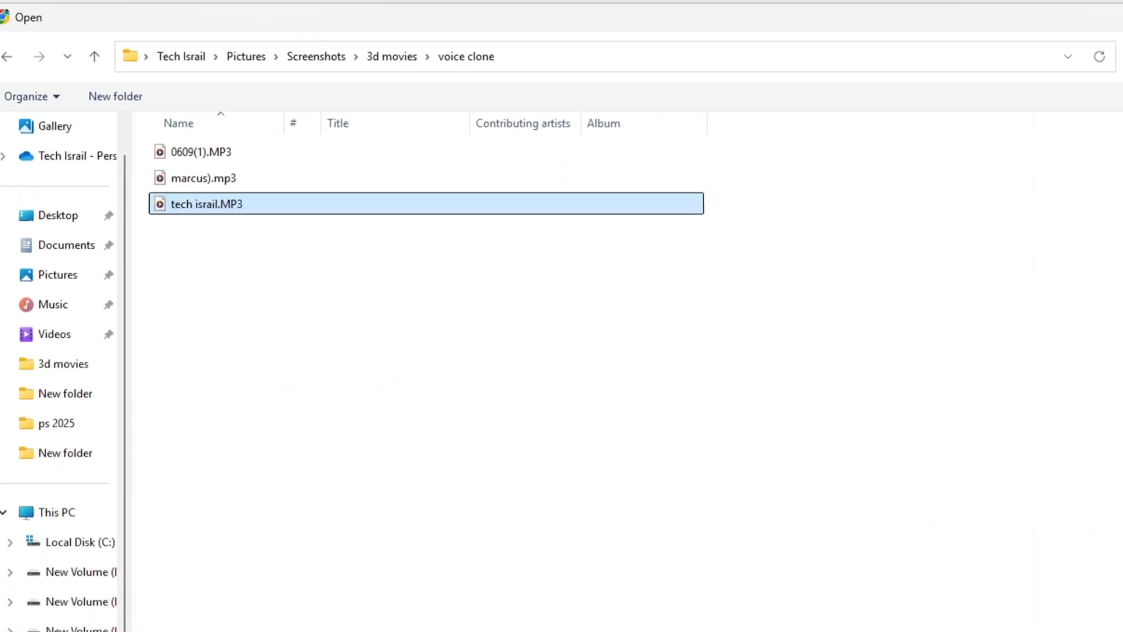
{"action": "key", "text": "Return"}
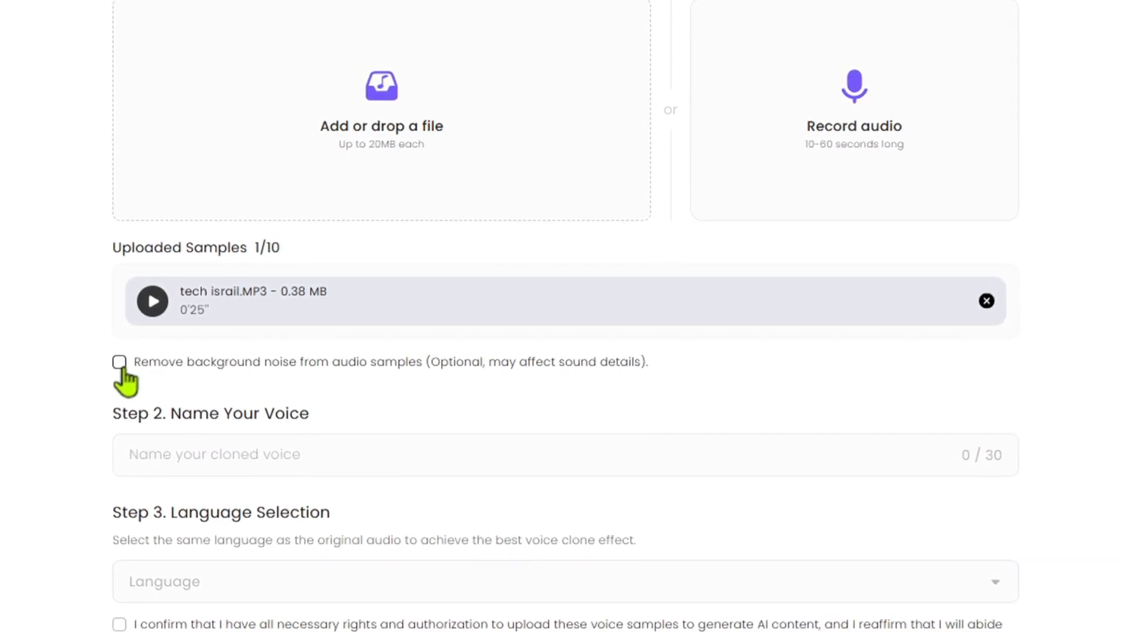
{"action": "left_click", "coordinate": [205, 455]}
{"action": "type", "text": "Tech Israil"}
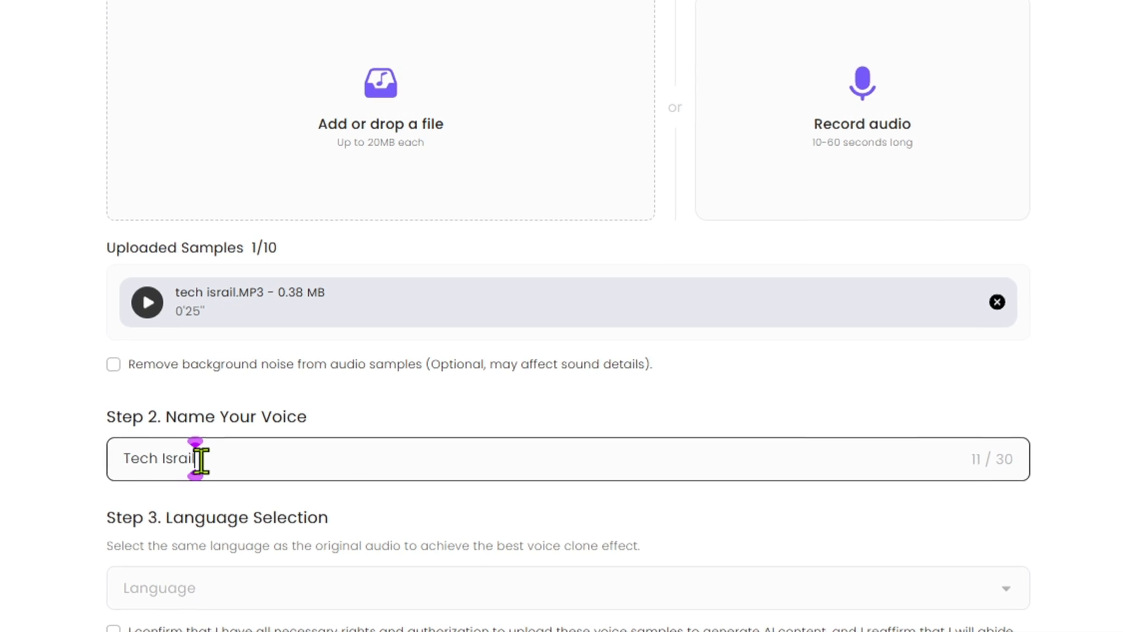
Set the clone's language to Hindi, confirm the rights to the voice sample and convert it
{"action": "left_click", "coordinate": [470, 541]}
{"action": "scroll", "coordinate": [470, 538], "scroll_direction": "down", "scroll_amount": 2}
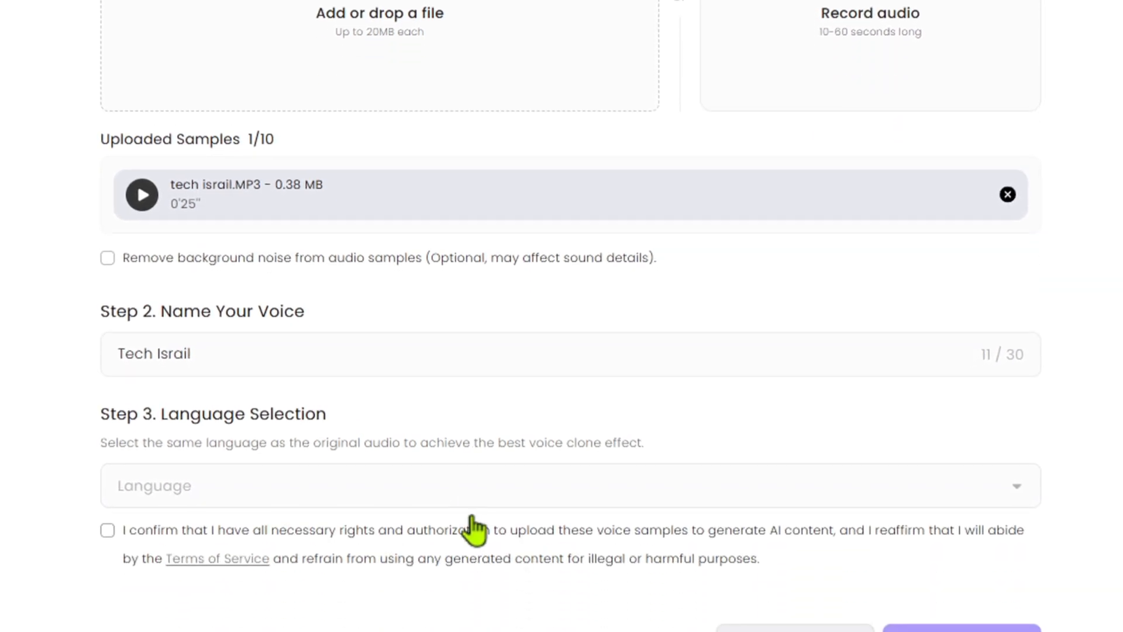
{"action": "left_click", "coordinate": [464, 498]}
{"action": "scroll", "coordinate": [284, 560], "scroll_direction": "down", "scroll_amount": 3}
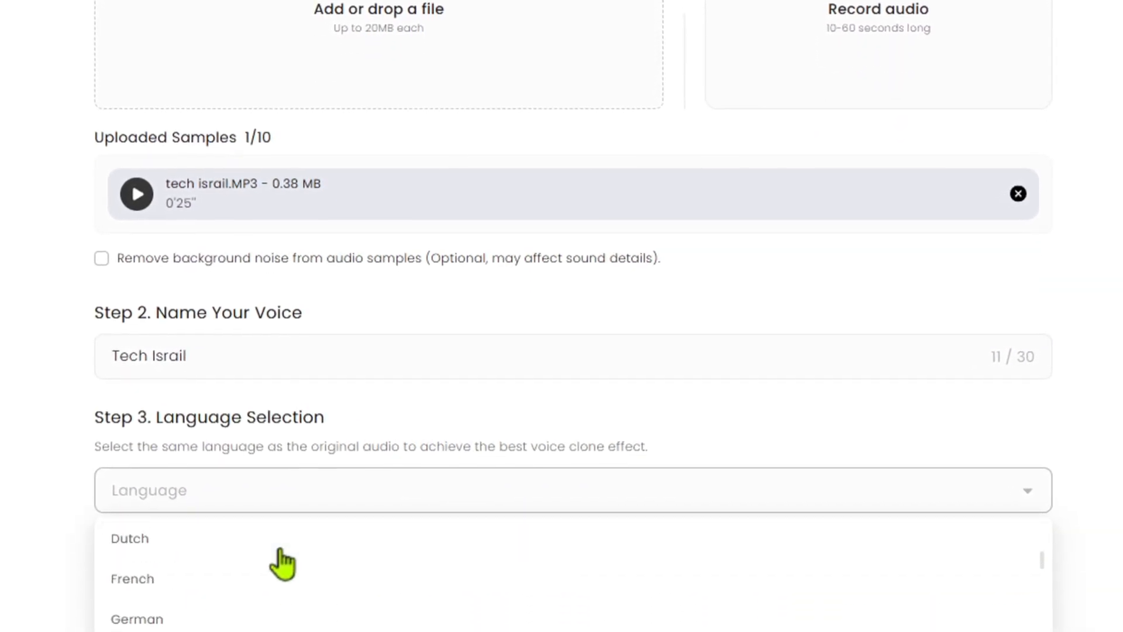
{"action": "scroll", "coordinate": [285, 564], "scroll_direction": "down", "scroll_amount": 15}
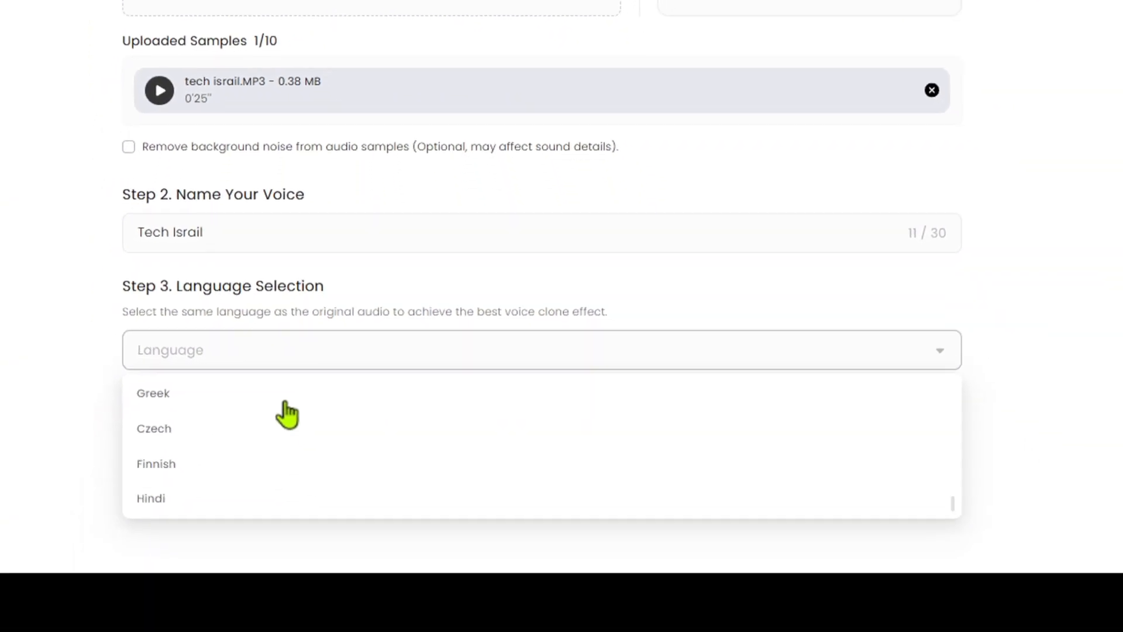
{"action": "left_click", "coordinate": [170, 499]}
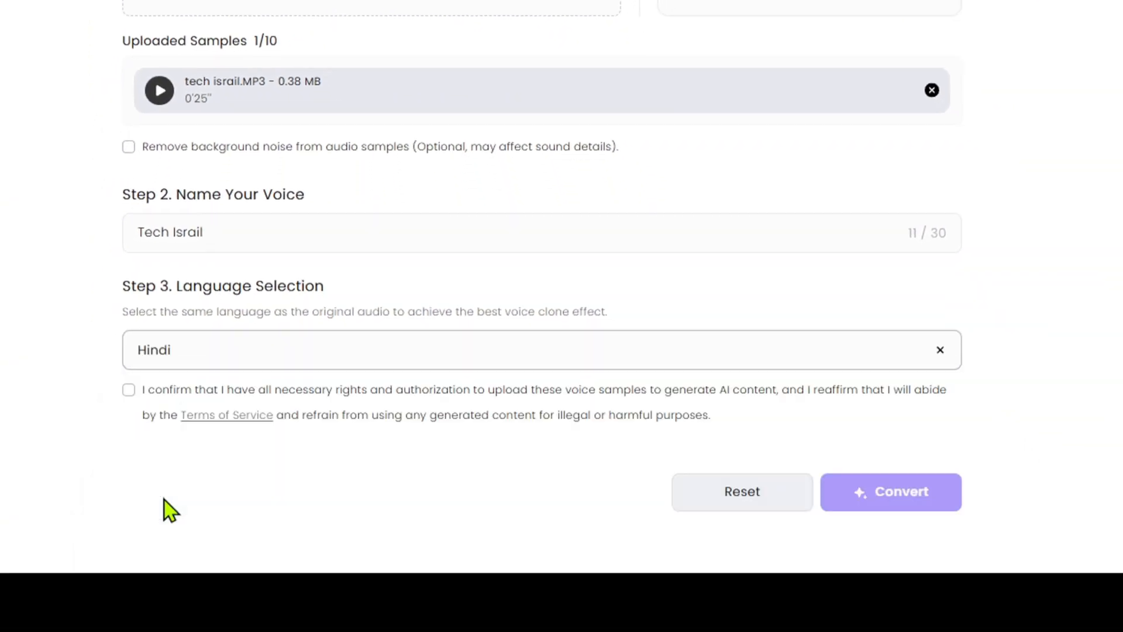
{"action": "left_click", "coordinate": [129, 390]}
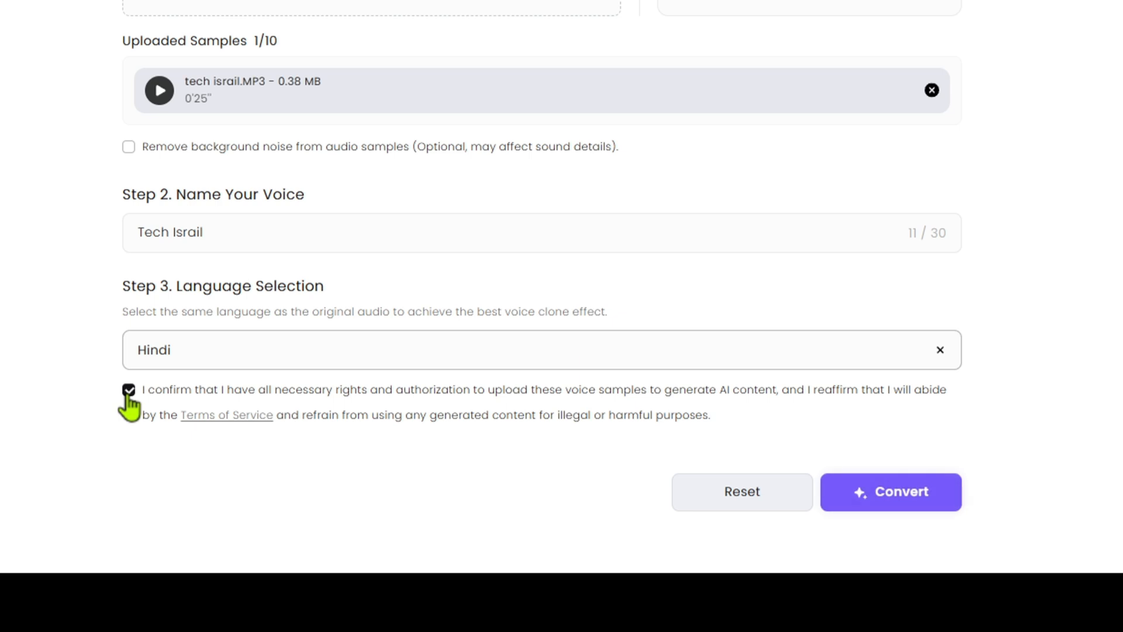
{"action": "left_click", "coordinate": [834, 496]}
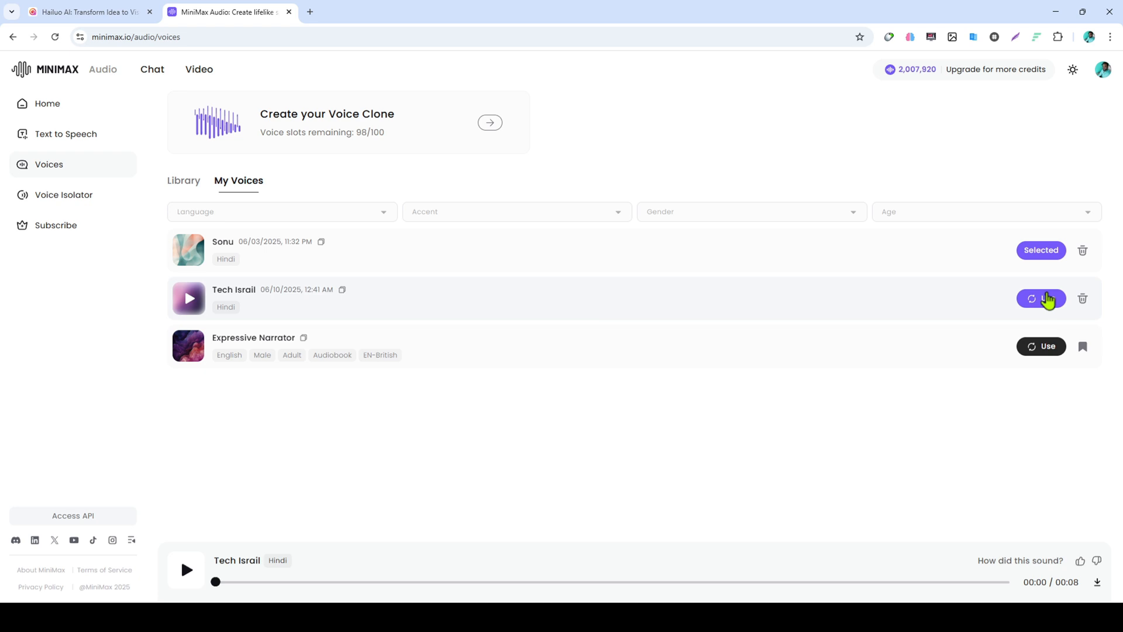
Generate speech from the Hindi subscribe script with the Tech Israil voice and download the audio
{"action": "left_click", "coordinate": [1048, 300]}
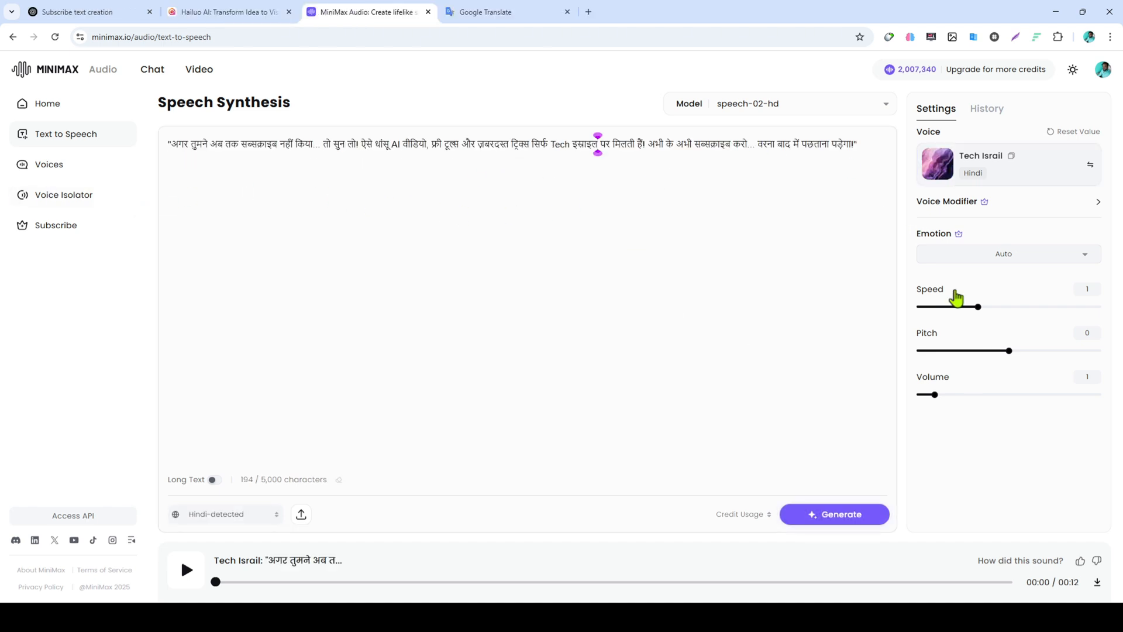
{"action": "left_click", "coordinate": [875, 521]}
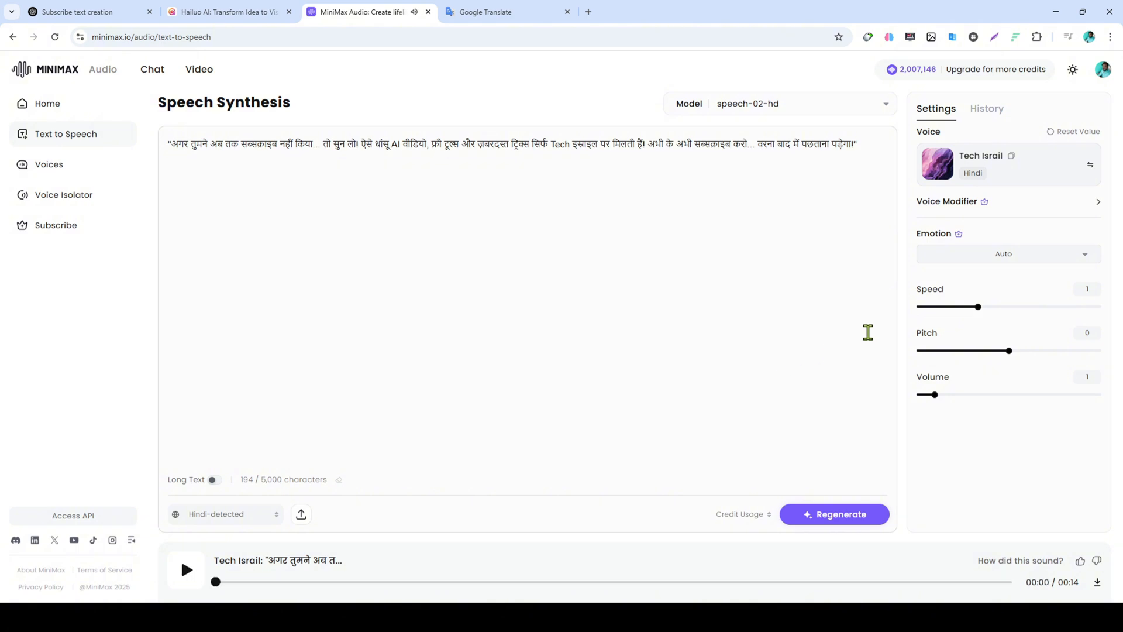
{"action": "left_click_drag", "start_coordinate": [867, 147], "coordinate": [166, 183]}
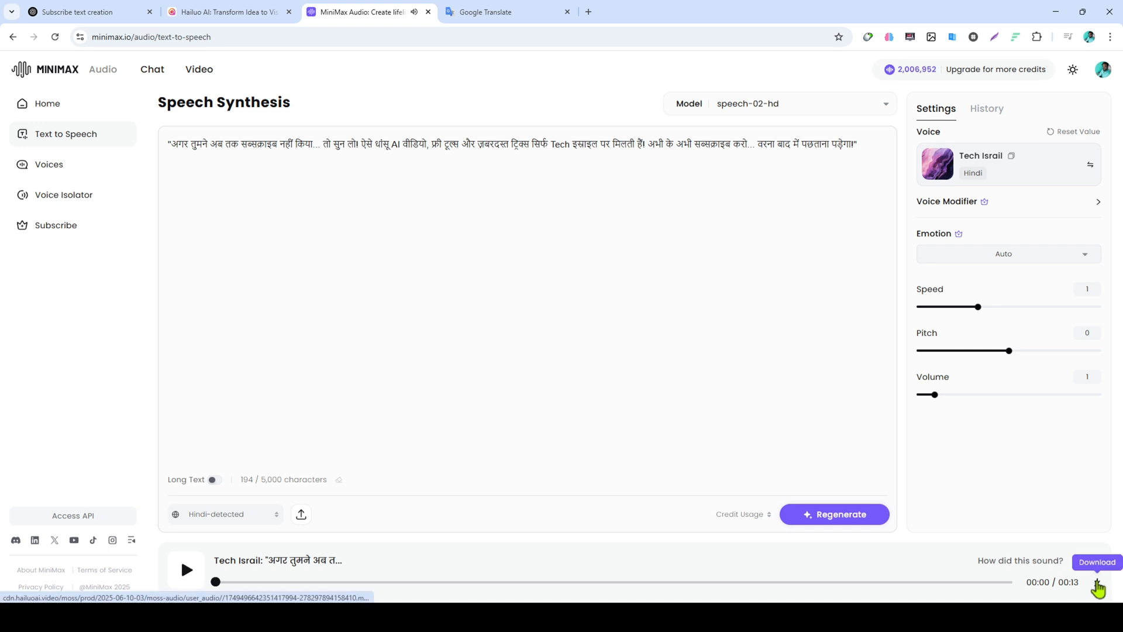
{"action": "left_click", "coordinate": [1097, 585]}
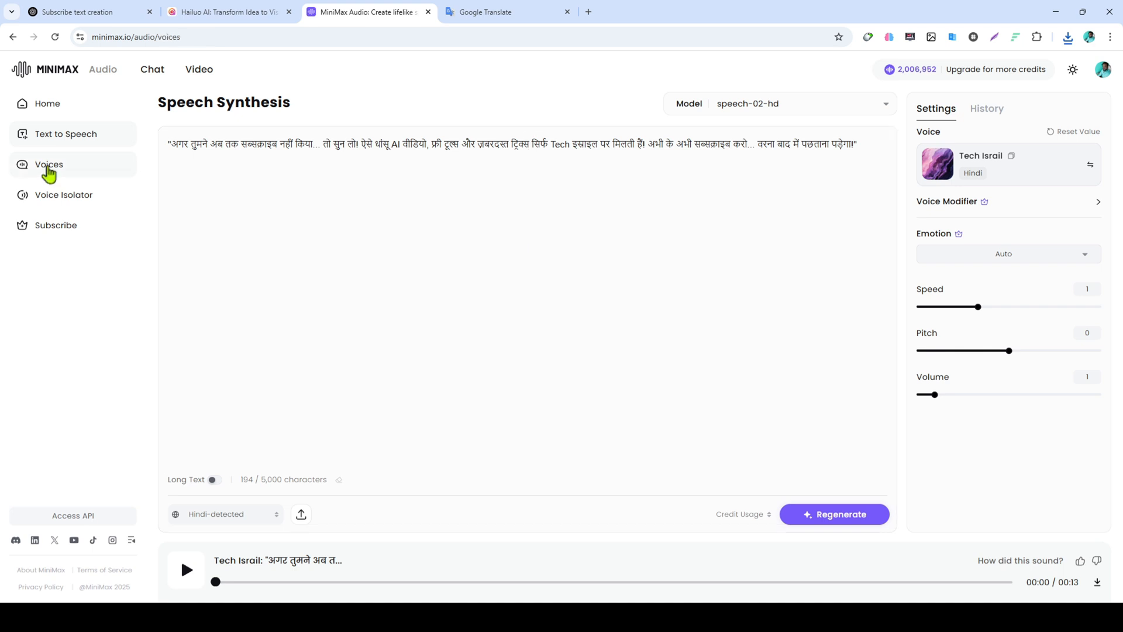
Compare how many voices each subscription plan allows to be cloned, from Free to Standard
{"action": "left_click", "coordinate": [48, 170]}
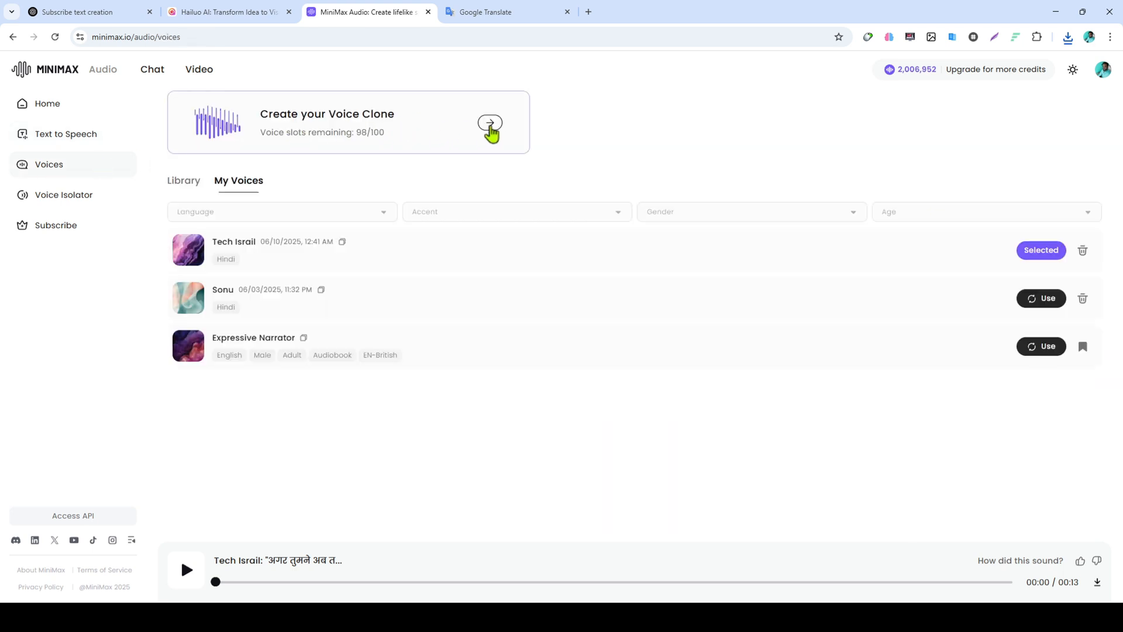
{"action": "left_click", "coordinate": [490, 123]}
{"action": "right_click", "coordinate": [45, 228]}
{"action": "left_click", "coordinate": [46, 227]}
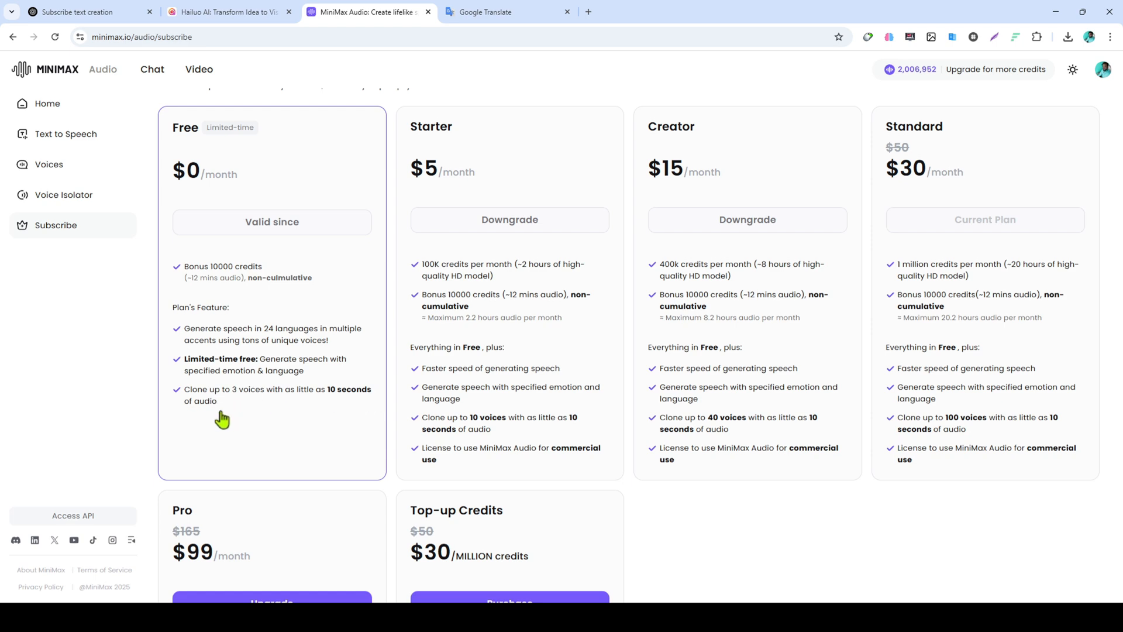
{"action": "scroll", "coordinate": [1018, 473], "scroll_direction": "up", "scroll_amount": 1}
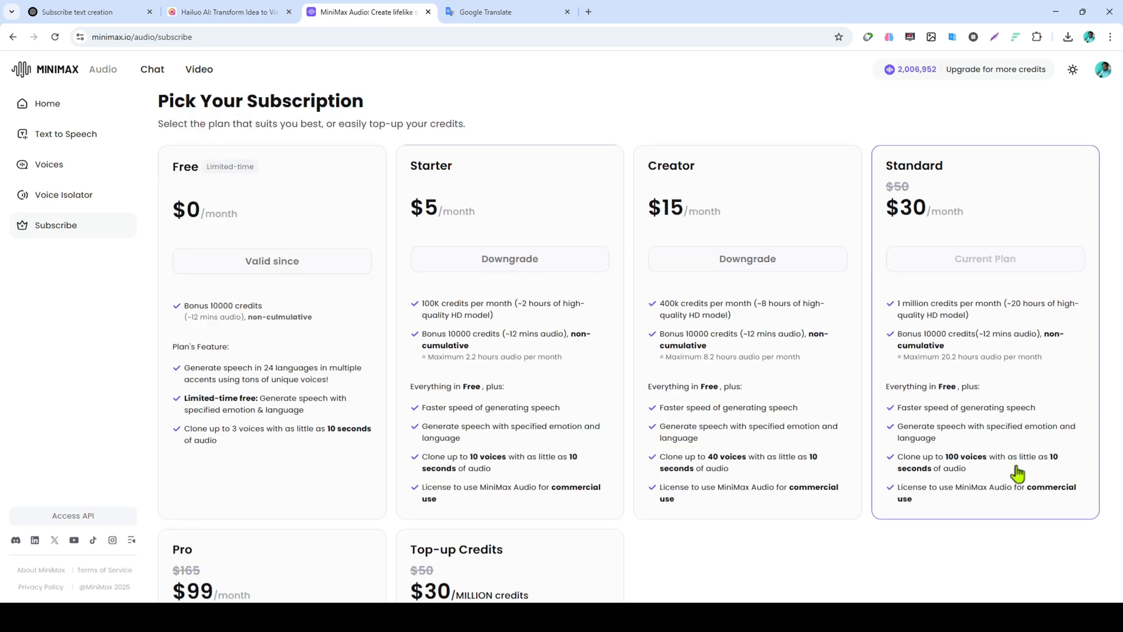
{"action": "left_click", "coordinate": [1018, 473]}
Upload marcus).mp3 as the sample for another voice clone and name it marcus
{"action": "left_click", "coordinate": [531, 237]}
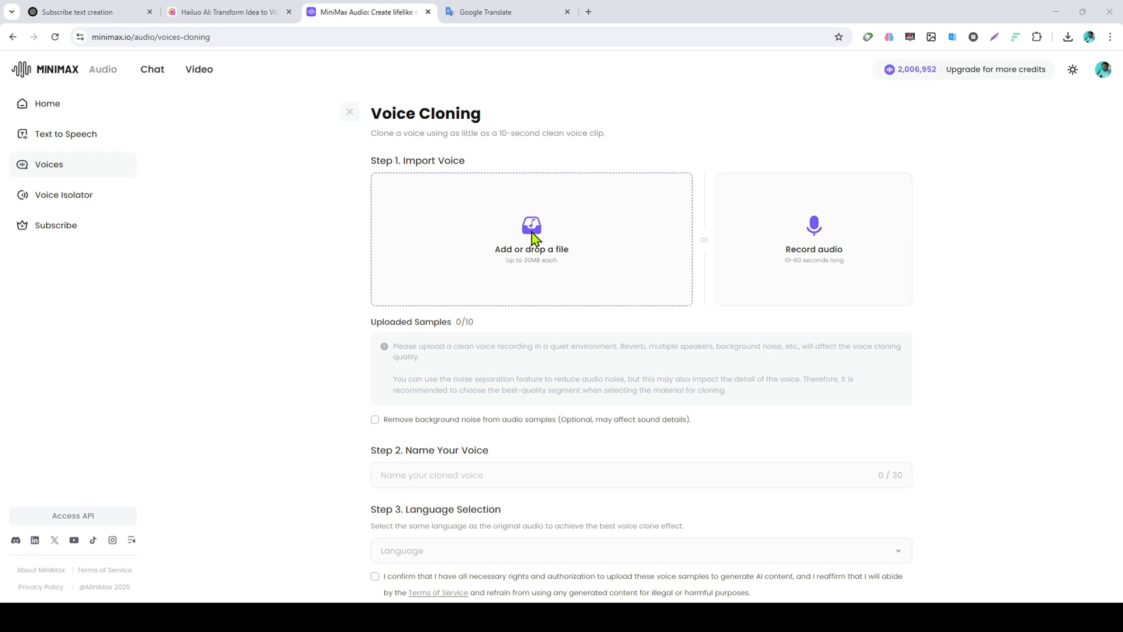
{"action": "left_click", "coordinate": [534, 237]}
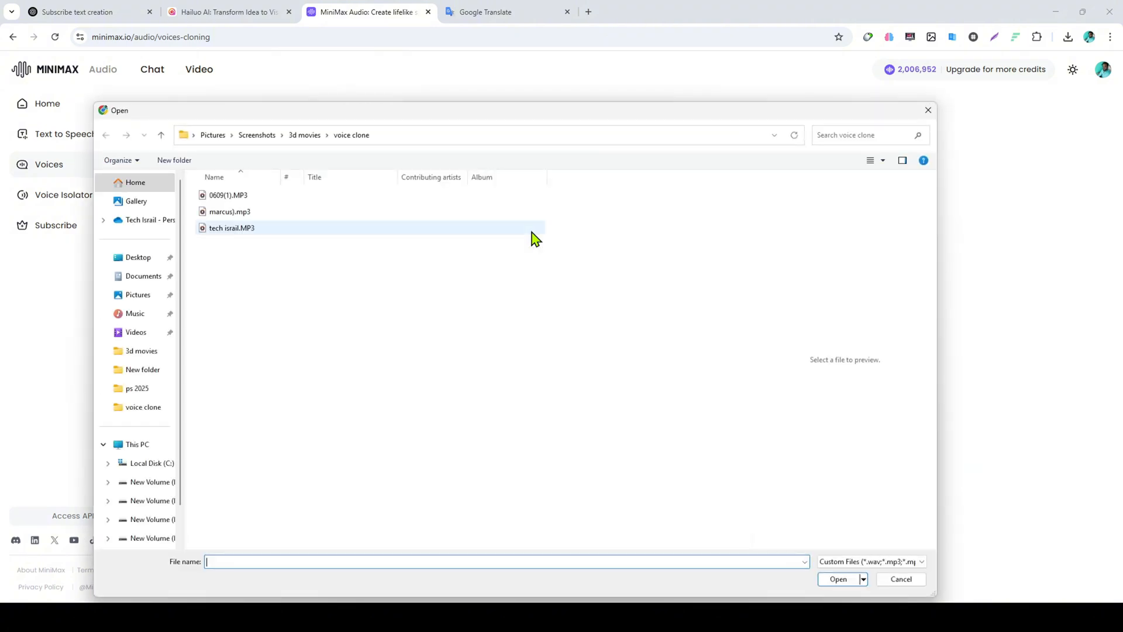
{"action": "left_click", "coordinate": [240, 213]}
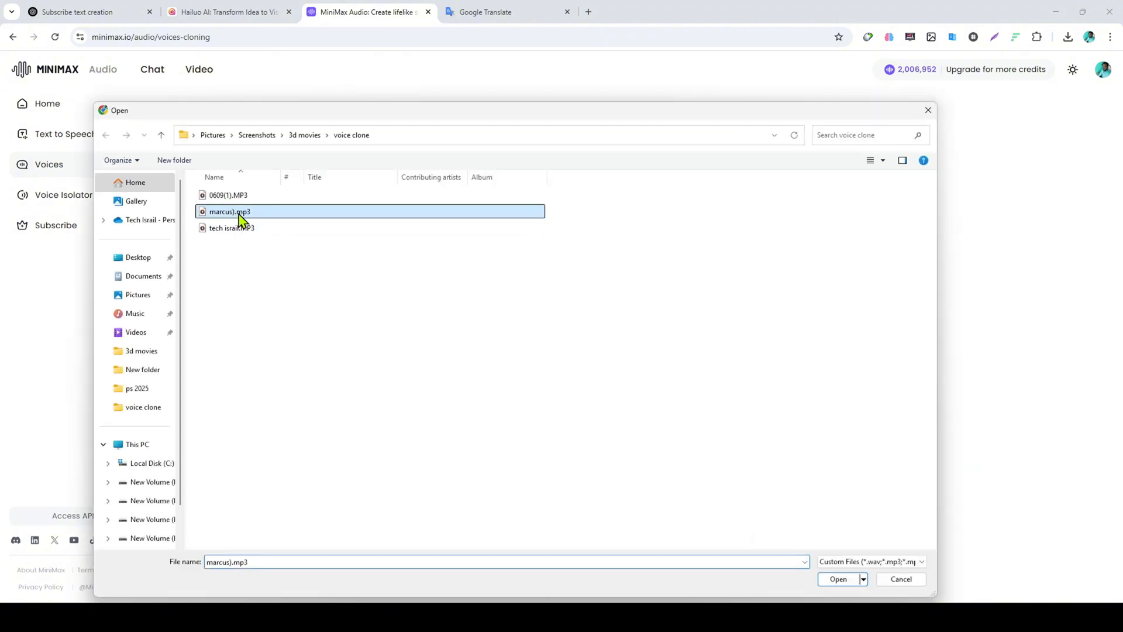
{"action": "left_click", "coordinate": [827, 578]}
{"action": "left_click", "coordinate": [487, 447]}
{"action": "type", "text": "marcus"}
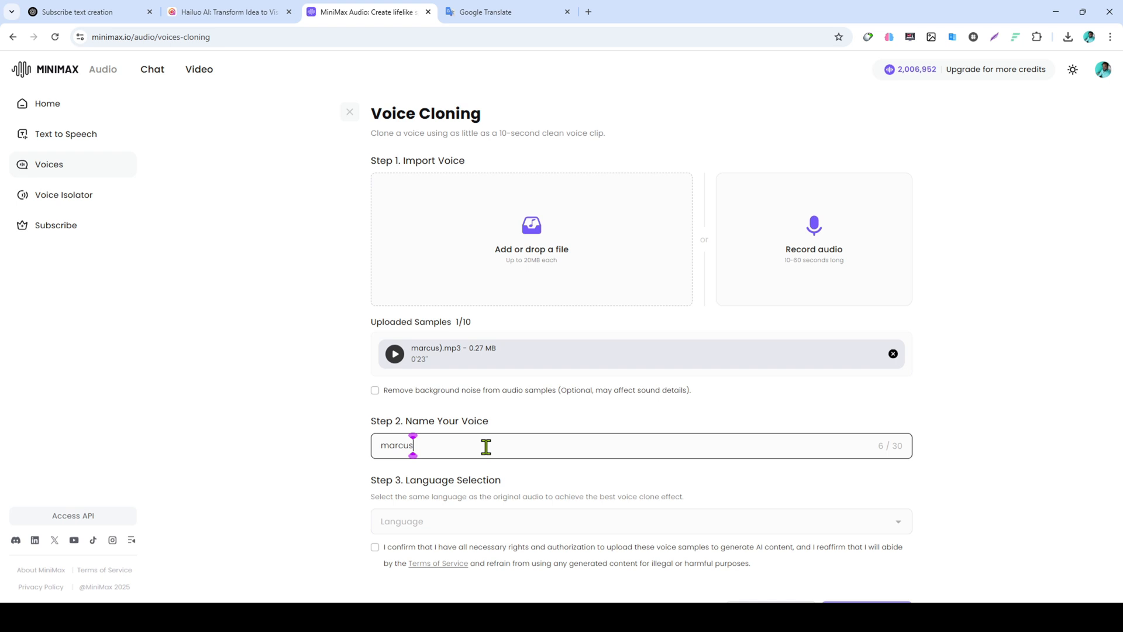
Set the marcus clone's language to Hindi, confirm the usage rights and convert the sample
{"action": "scroll", "coordinate": [487, 449], "scroll_direction": "down", "scroll_amount": 1}
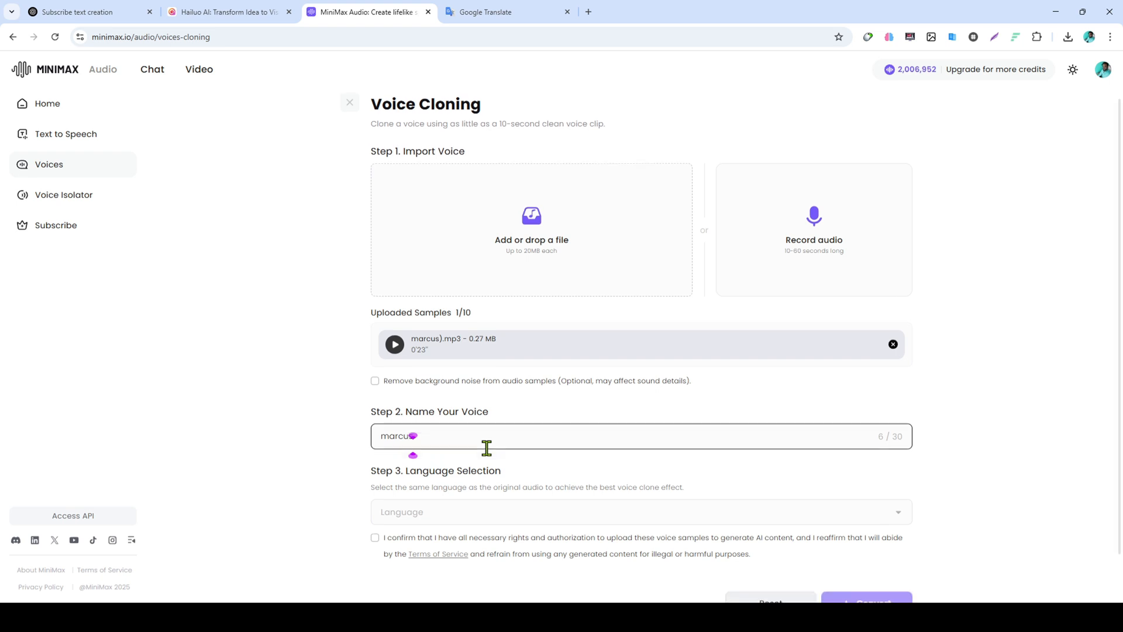
{"action": "left_click", "coordinate": [461, 459]}
{"action": "scroll", "coordinate": [451, 521], "scroll_direction": "down", "scroll_amount": 10}
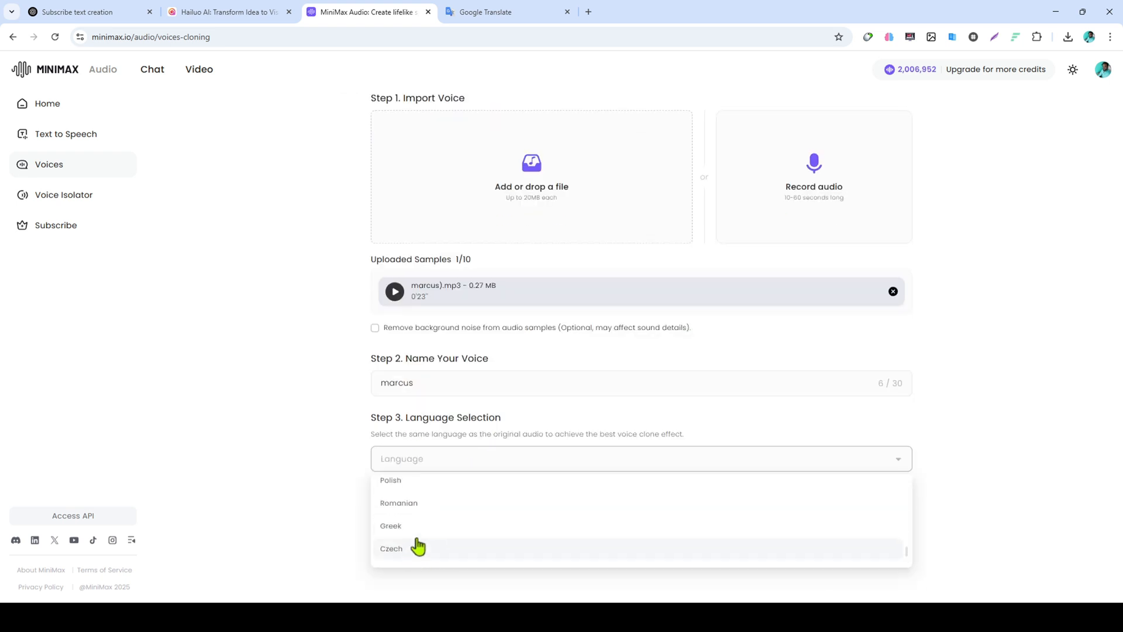
{"action": "scroll", "coordinate": [413, 553], "scroll_direction": "down", "scroll_amount": 1}
{"action": "left_click", "coordinate": [409, 563]}
{"action": "left_click", "coordinate": [375, 486]}
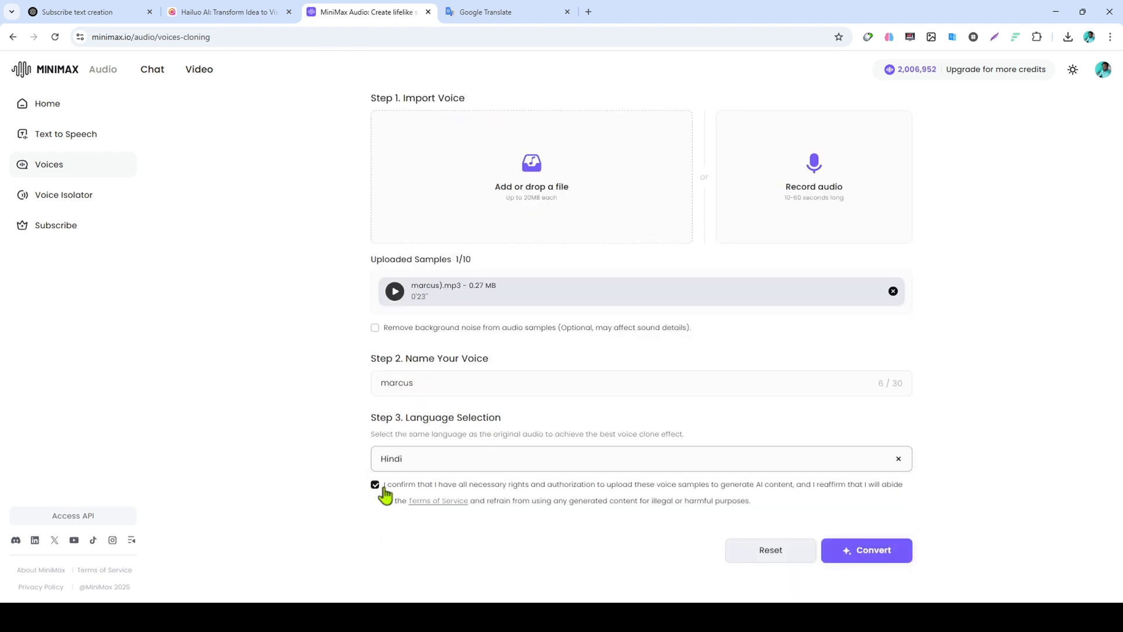
{"action": "left_click", "coordinate": [897, 556]}
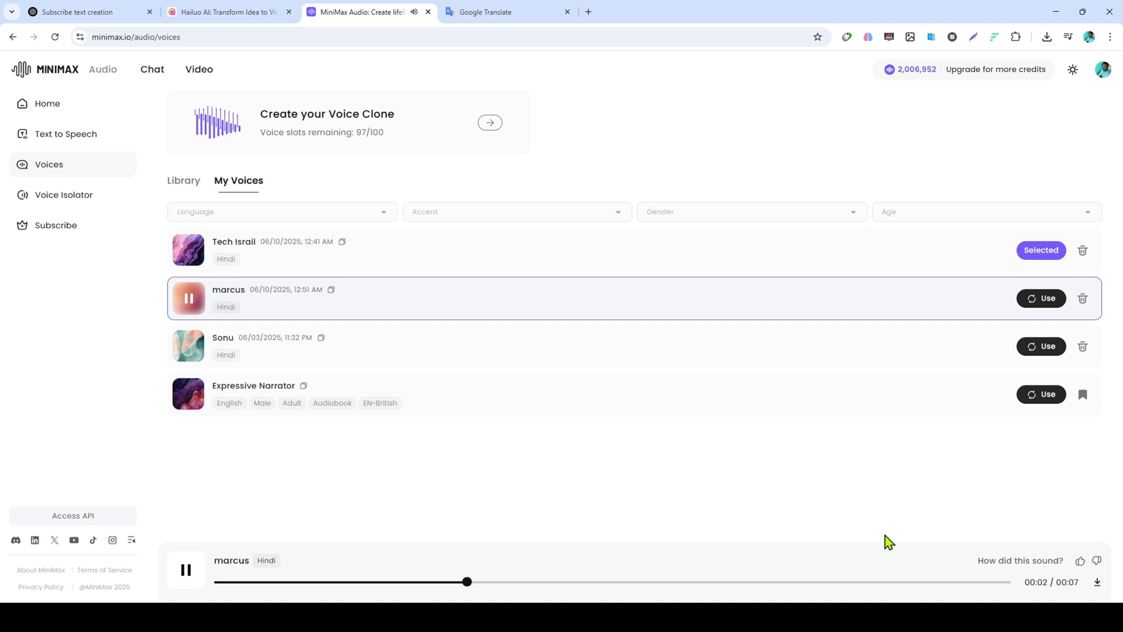
Use the marcus voice for text to speech and generate the same Hindi script with it
{"action": "left_click", "coordinate": [1047, 300]}
{"action": "left_click", "coordinate": [1048, 299]}
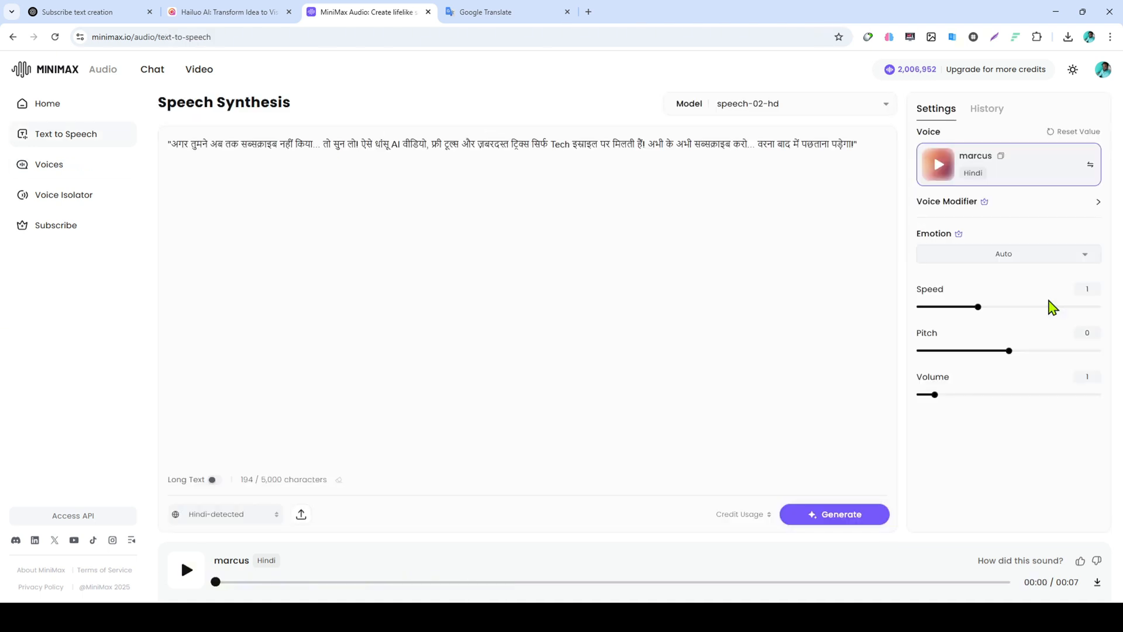
{"action": "left_click", "coordinate": [853, 518]}
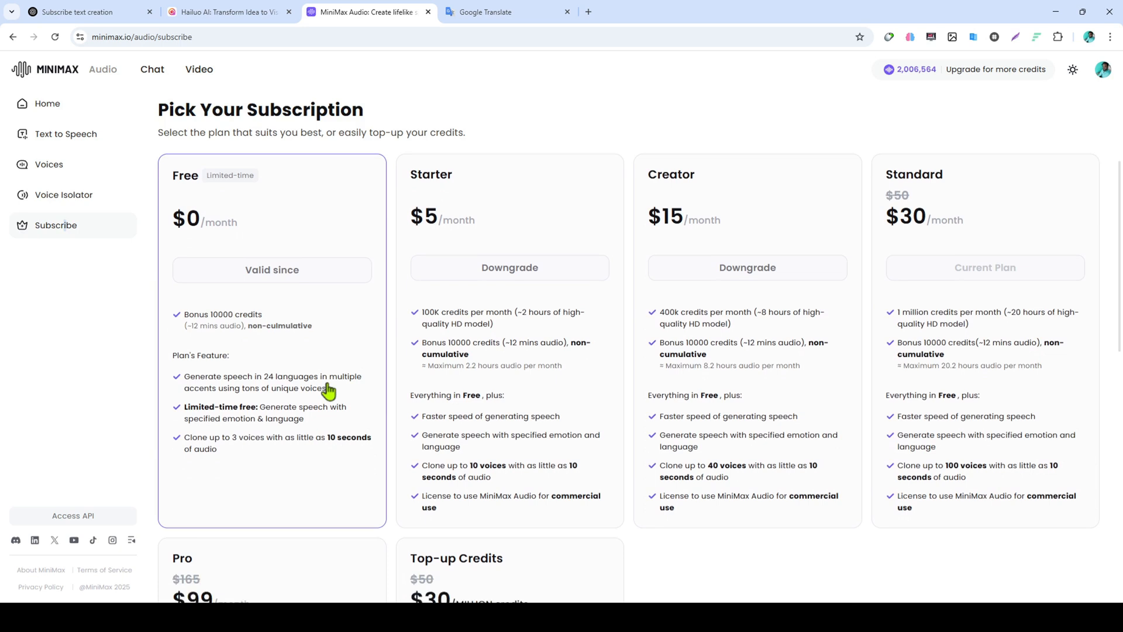
Examine the prices, monthly credits and features of the subscription plans
{"action": "scroll", "coordinate": [326, 394], "scroll_direction": "down", "scroll_amount": 1}
{"action": "scroll", "coordinate": [458, 293], "scroll_direction": "down", "scroll_amount": 1}
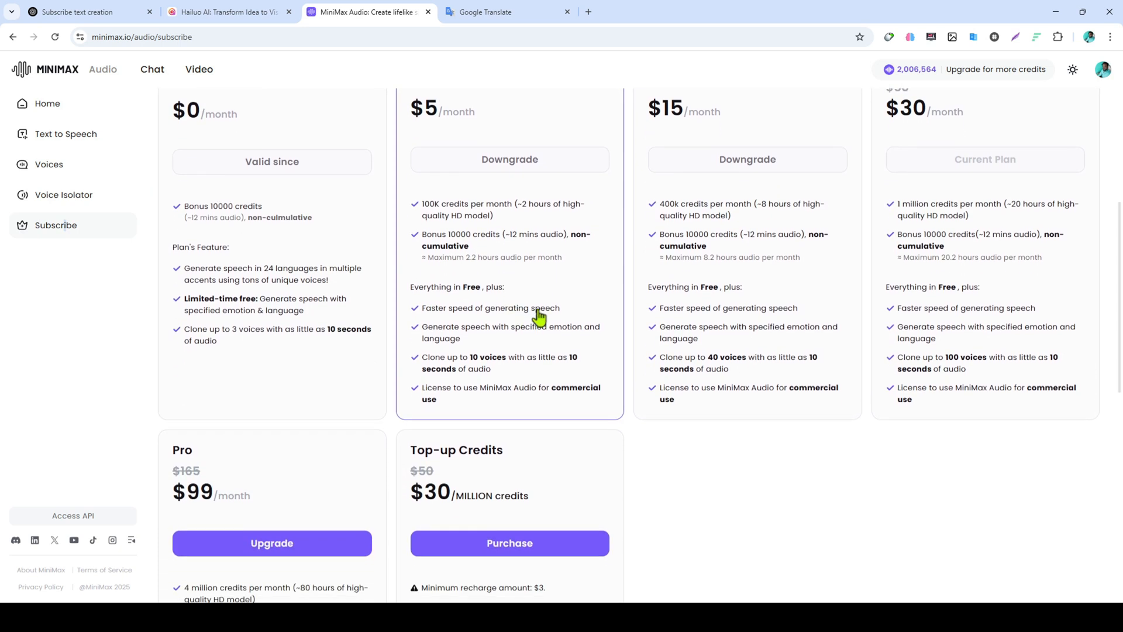
{"action": "scroll", "coordinate": [955, 265], "scroll_direction": "up", "scroll_amount": 1}
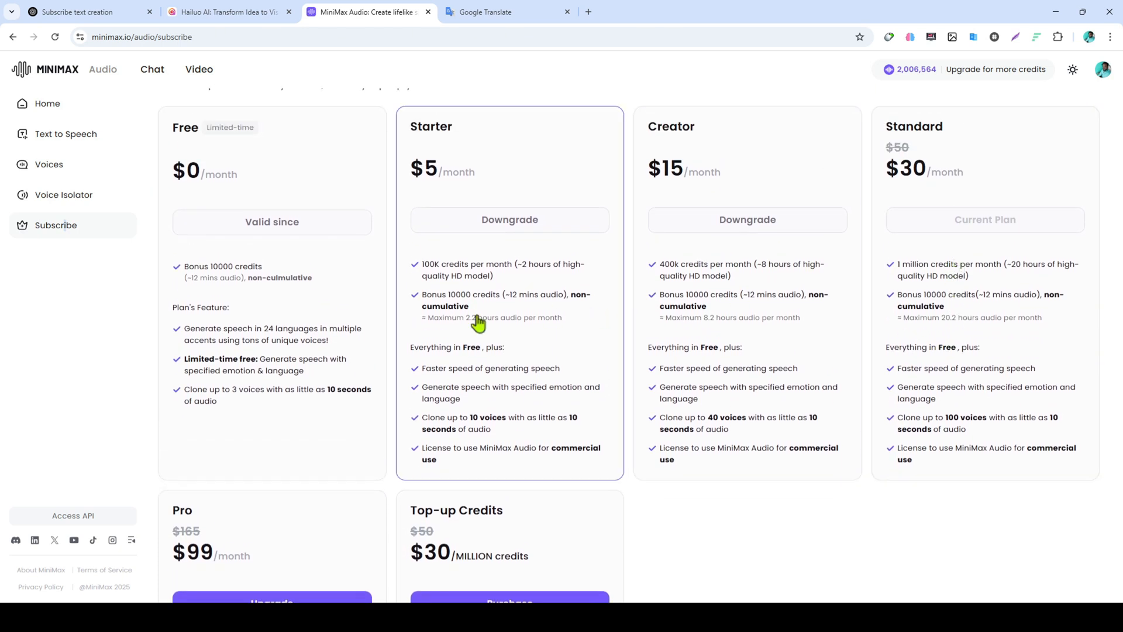